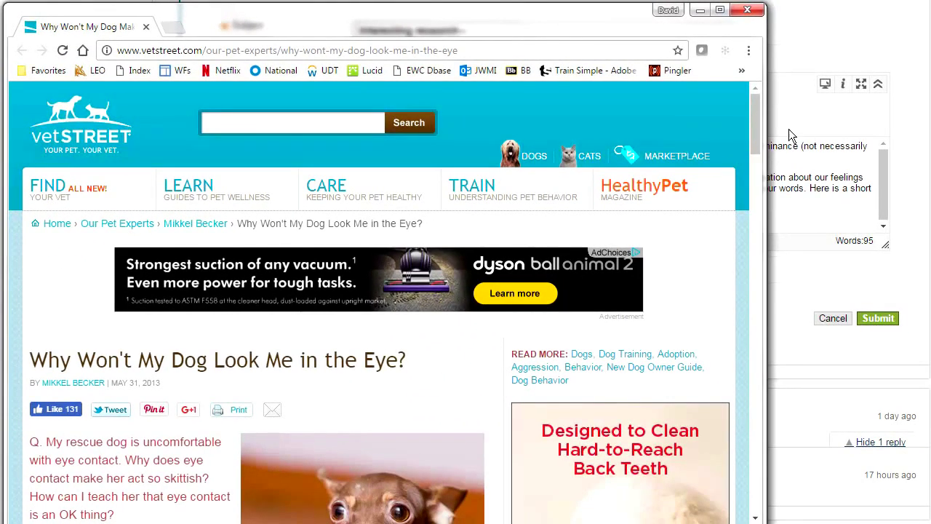
# Return to the discussion post being edited and open the link settings for the words "canine world."
pyautogui.moveTo(757, 125); pyautogui.dragTo(759, 81)
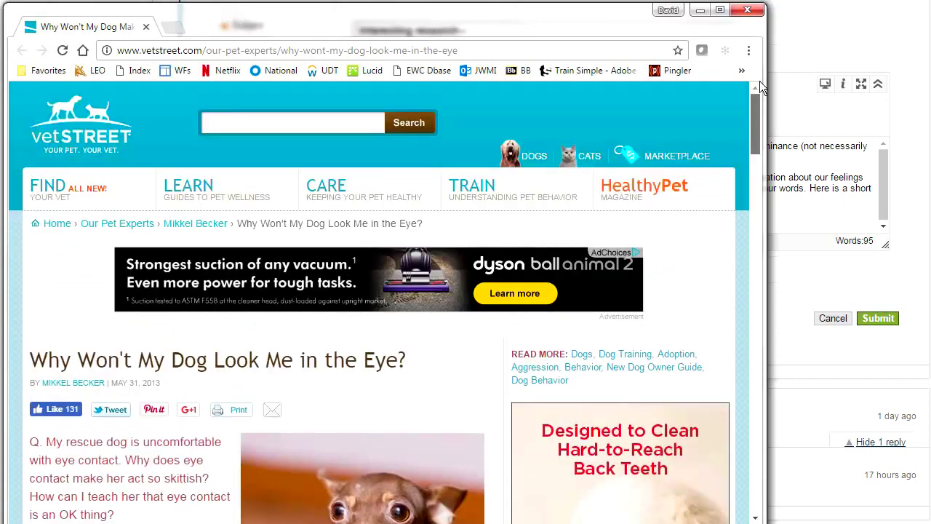
pyautogui.click(696, 13)
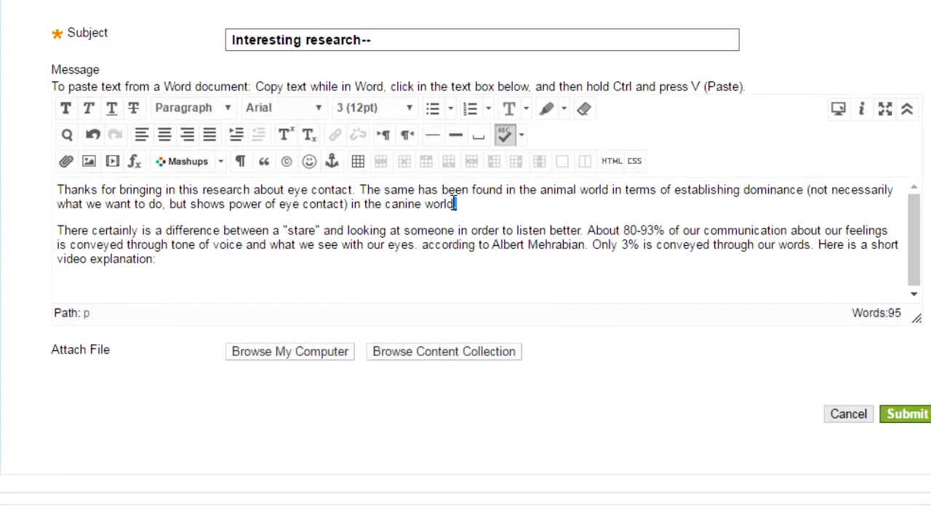
pyautogui.moveTo(454, 204); pyautogui.dragTo(385, 205)
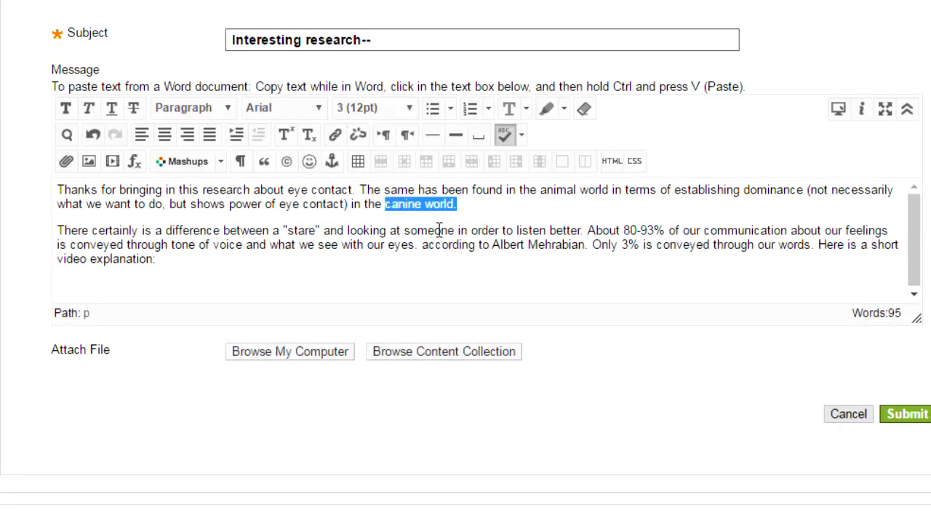
pyautogui.click(335, 138)
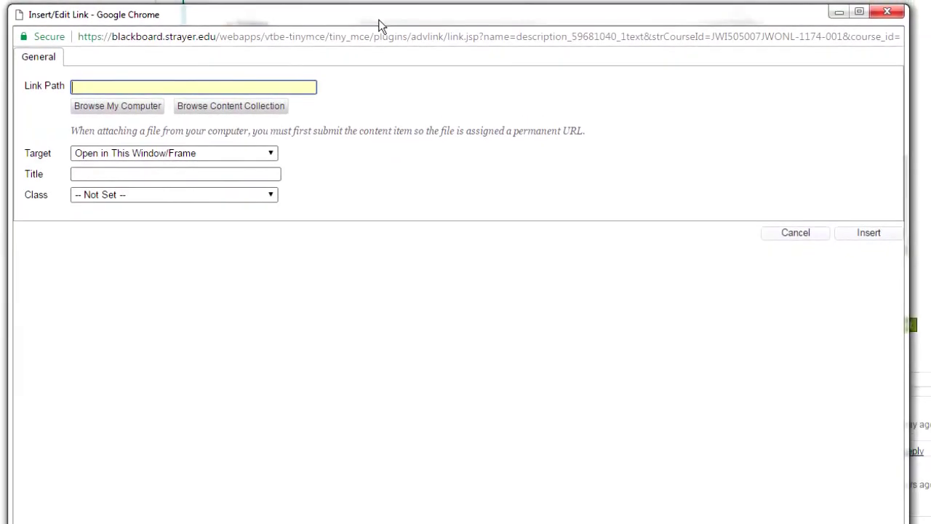
# Copy the web address of the vetstreet.com article on dog eye contact and paste it as the link path
pyautogui.click(226, 523)
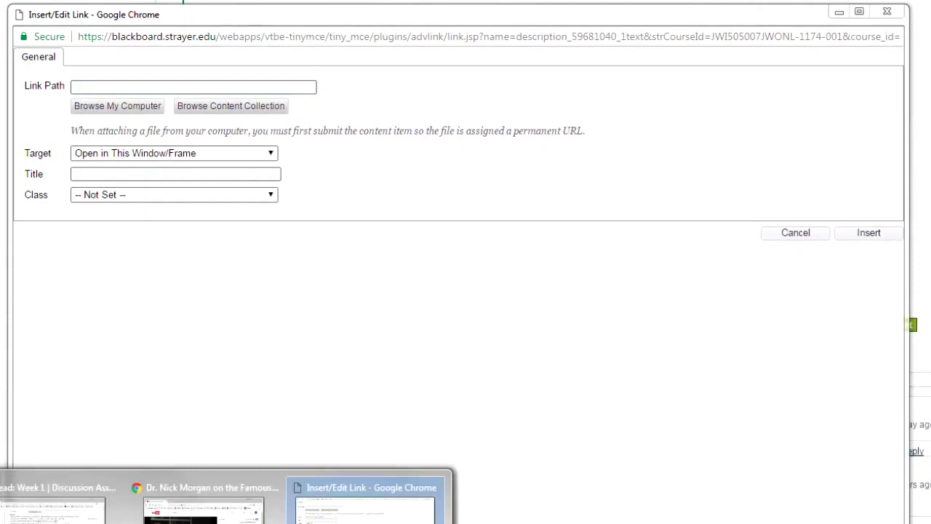
pyautogui.click(204, 502)
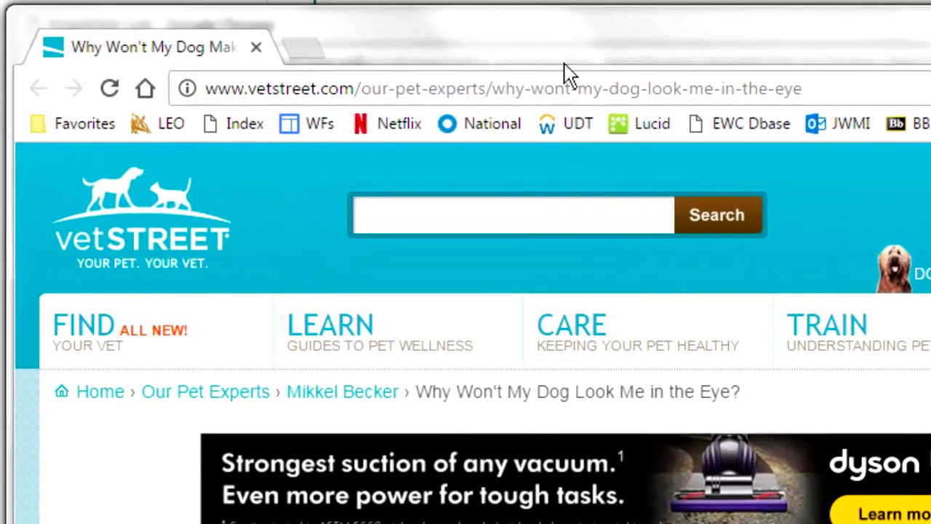
pyautogui.moveTo(817, 93); pyautogui.dragTo(185, 93)
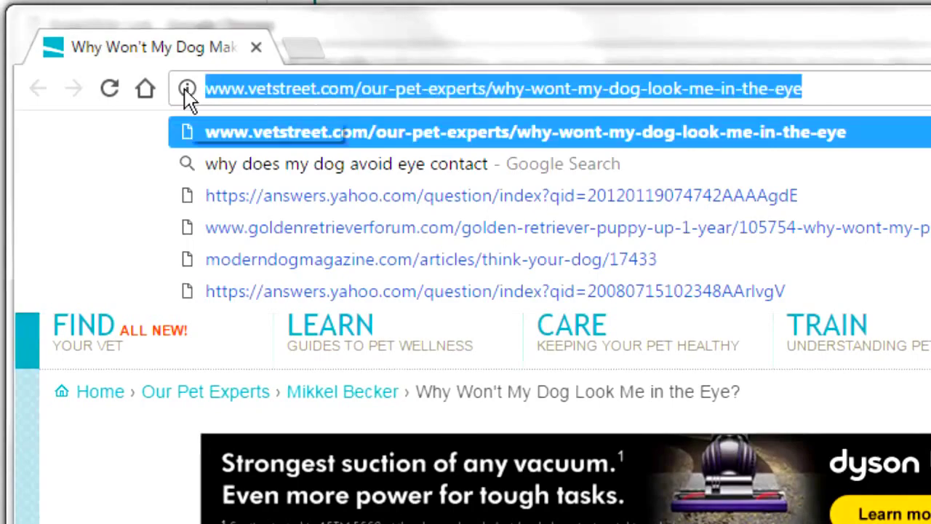
pyautogui.hotkey('alt', 'Tab')
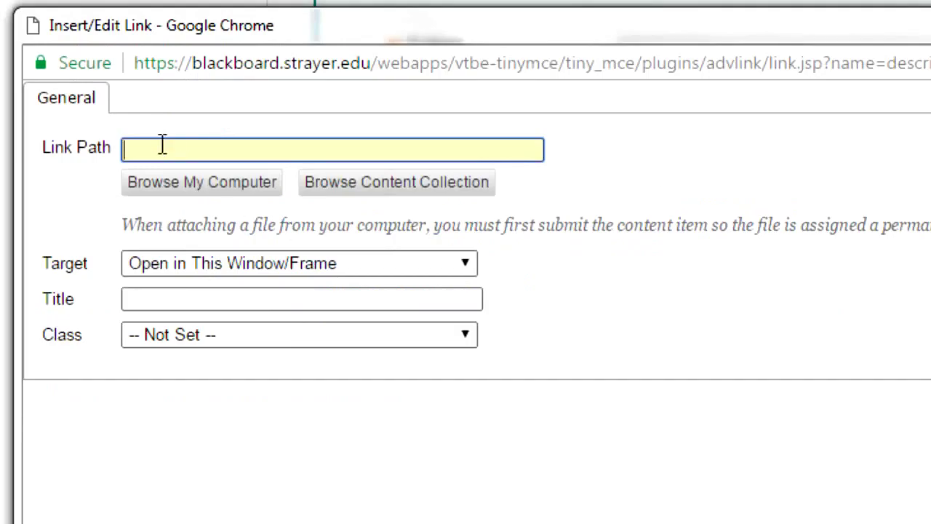
pyautogui.hotkey('ctrl', 'v')
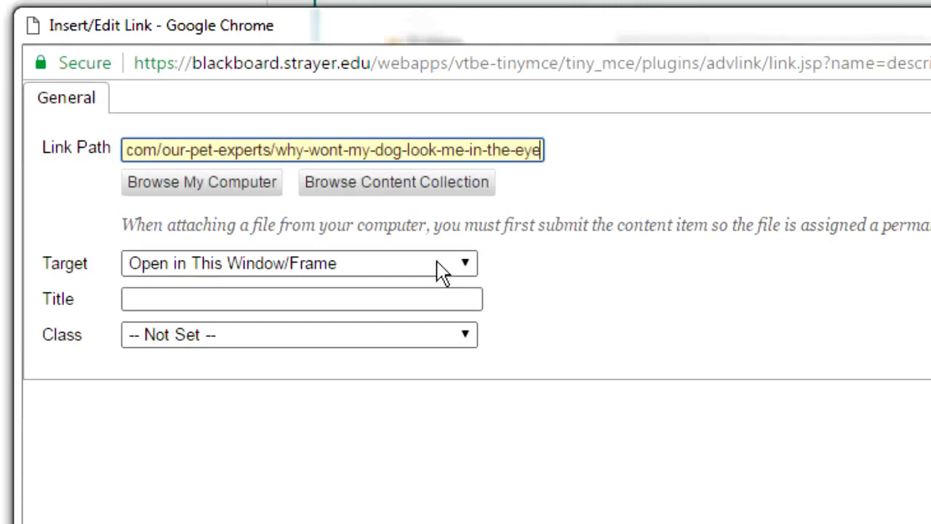
# Set the link target to Open in New Window (_blank), insert the link, and submit the edited post
pyautogui.click(466, 268)
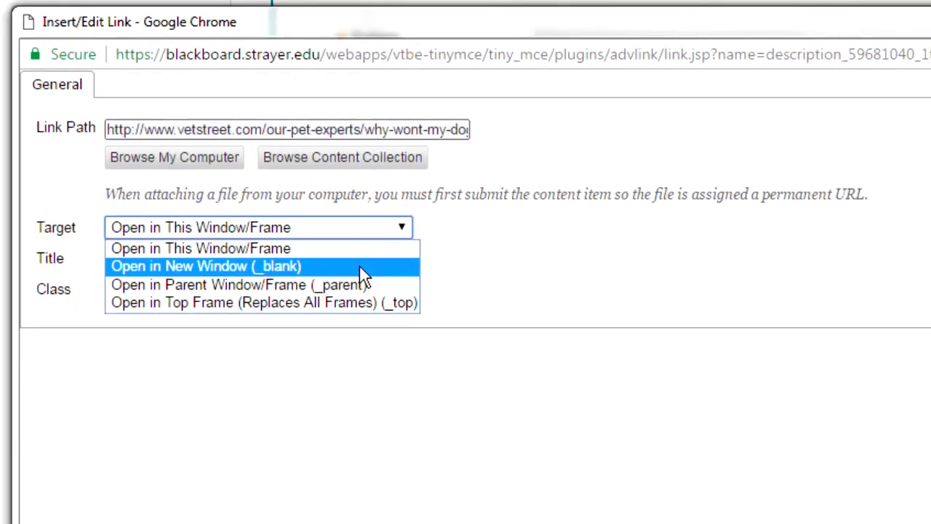
pyautogui.click(245, 182)
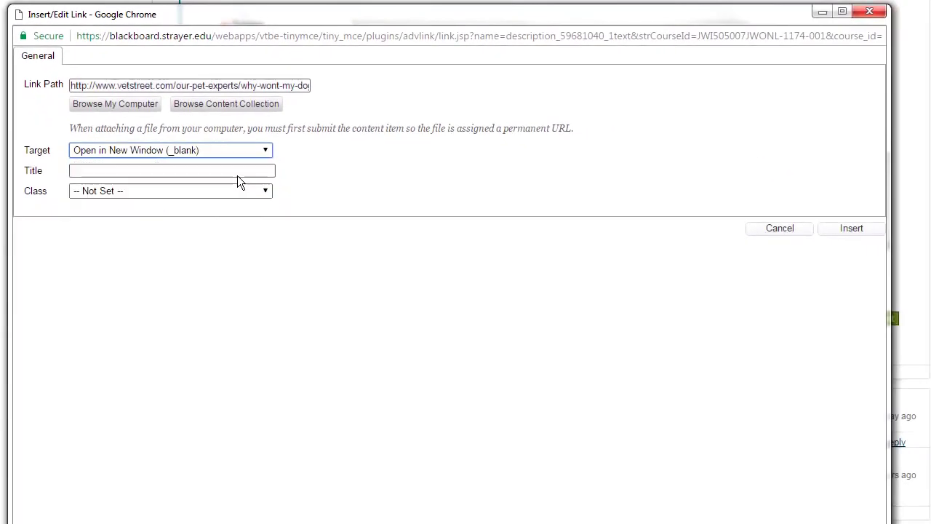
pyautogui.click(851, 228)
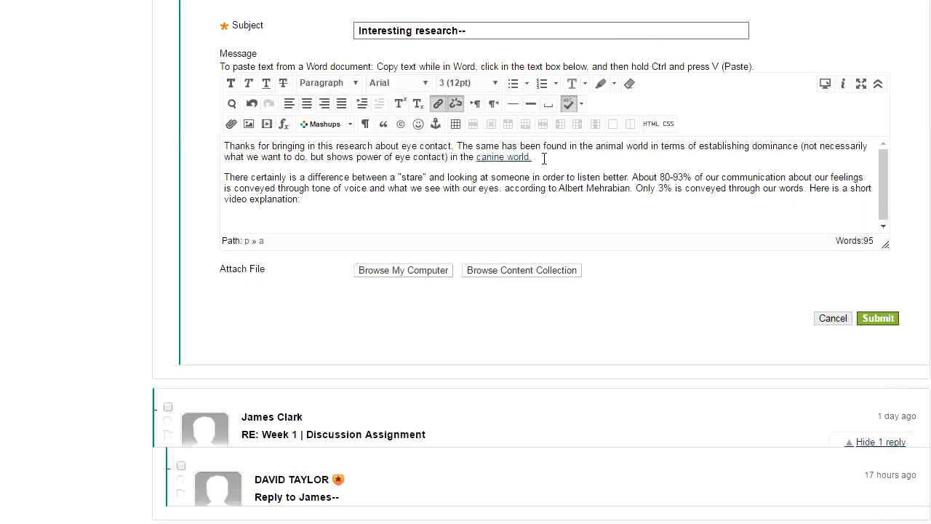
pyautogui.click(878, 318)
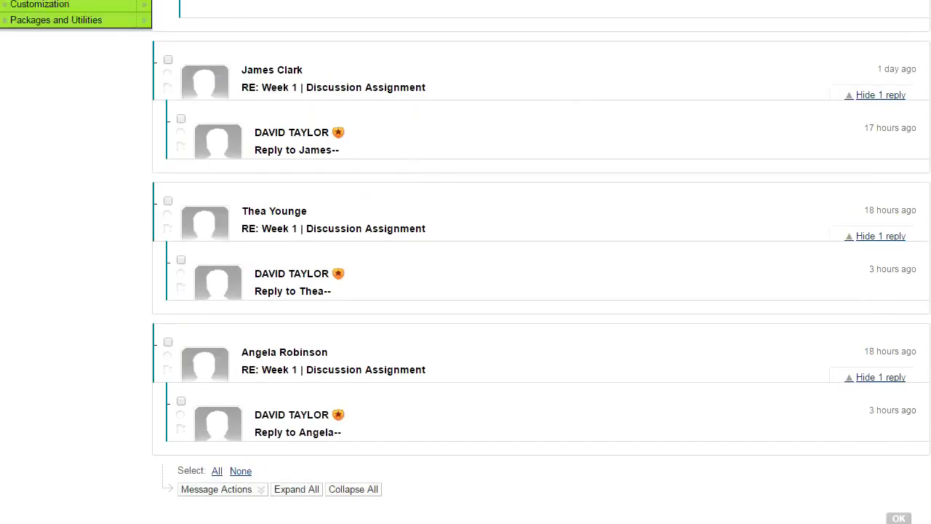
# Test the "canine world." link in the submitted post and review the text that introduces the video explanation
pyautogui.scroll(5, 465, 262)
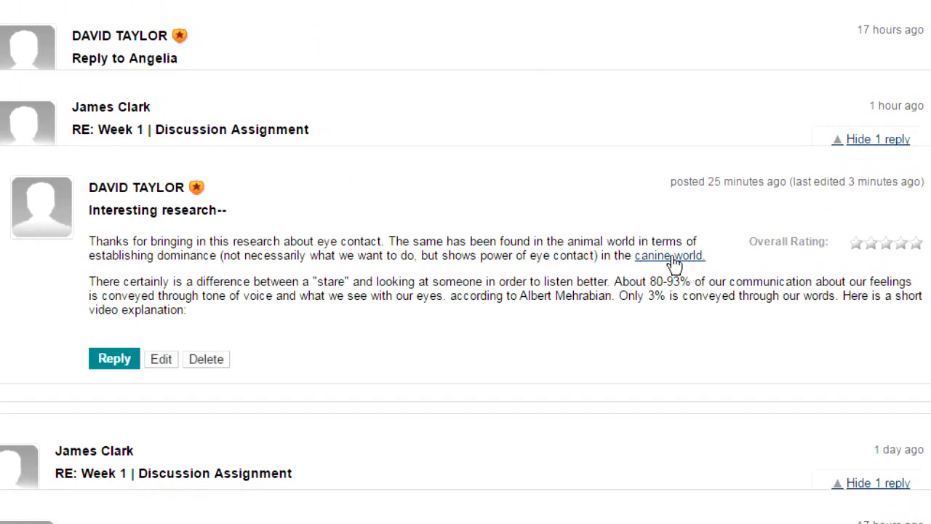
pyautogui.click(673, 260)
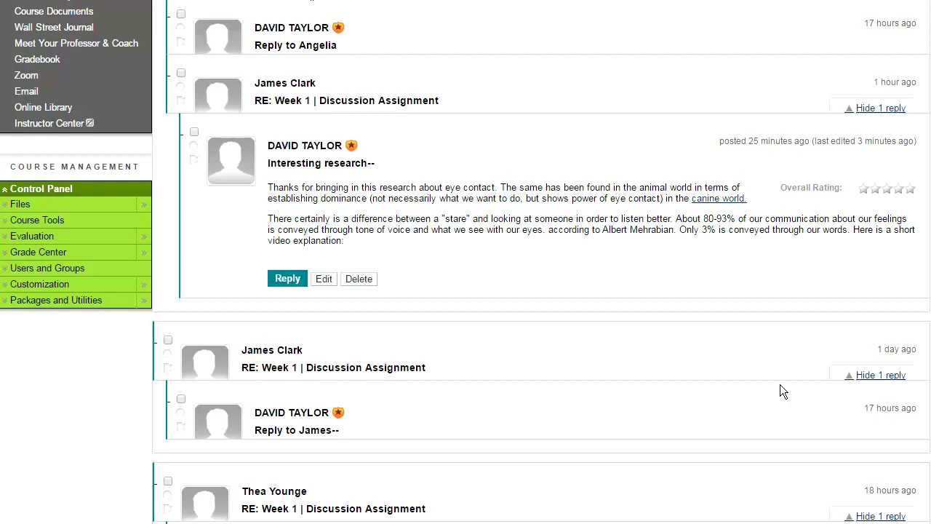
pyautogui.moveTo(681, 229); pyautogui.dragTo(346, 241)
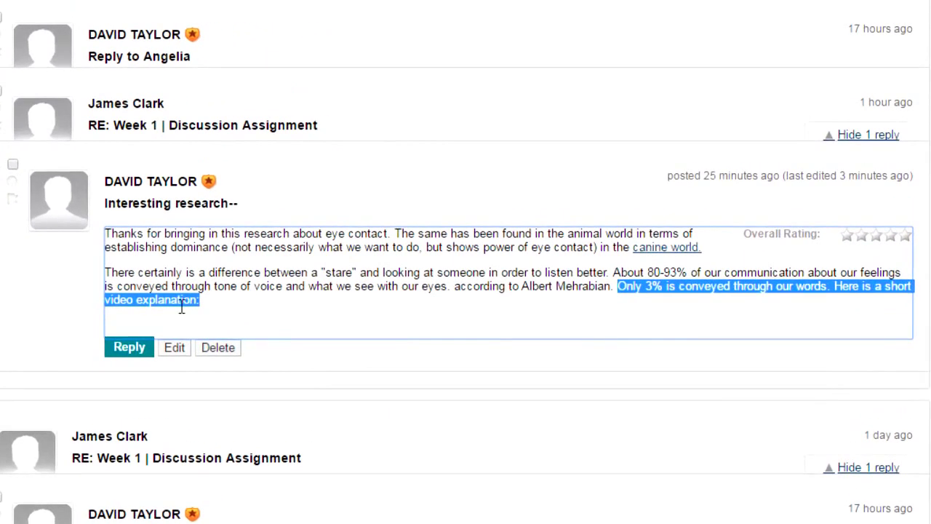
pyautogui.click(246, 317)
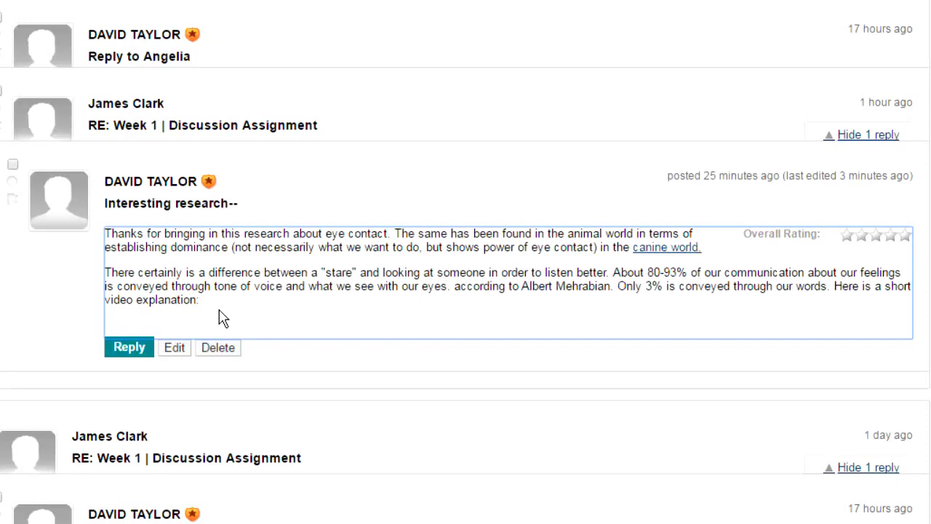
# Reopen the "Interesting research--" post for editing and add a placeholder row of x characters below "video explanation:"
pyautogui.click(175, 348)
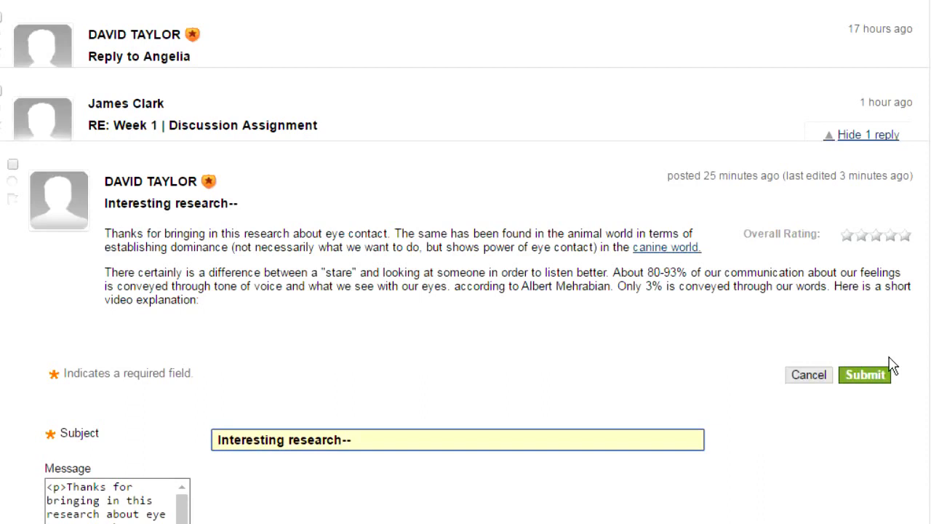
pyautogui.scroll(-5, 465, 262)
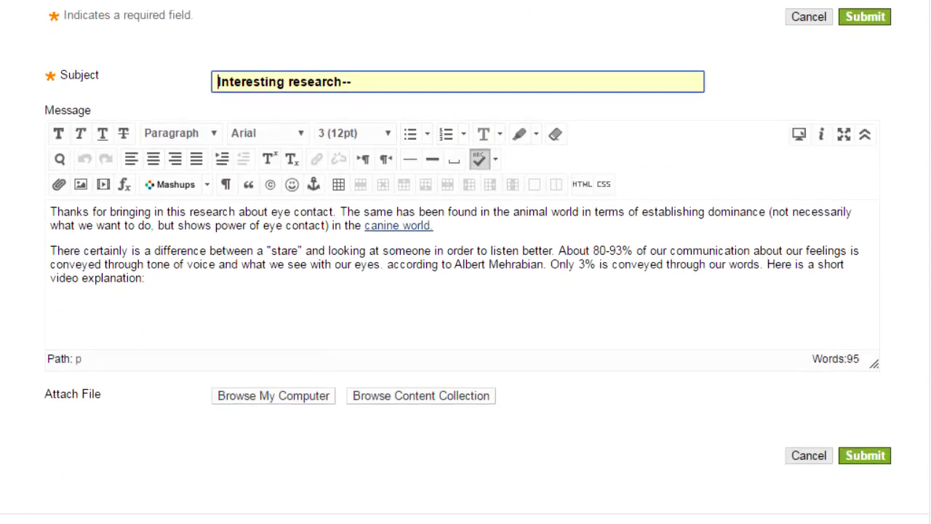
pyautogui.click(191, 269)
pyautogui.write('x')
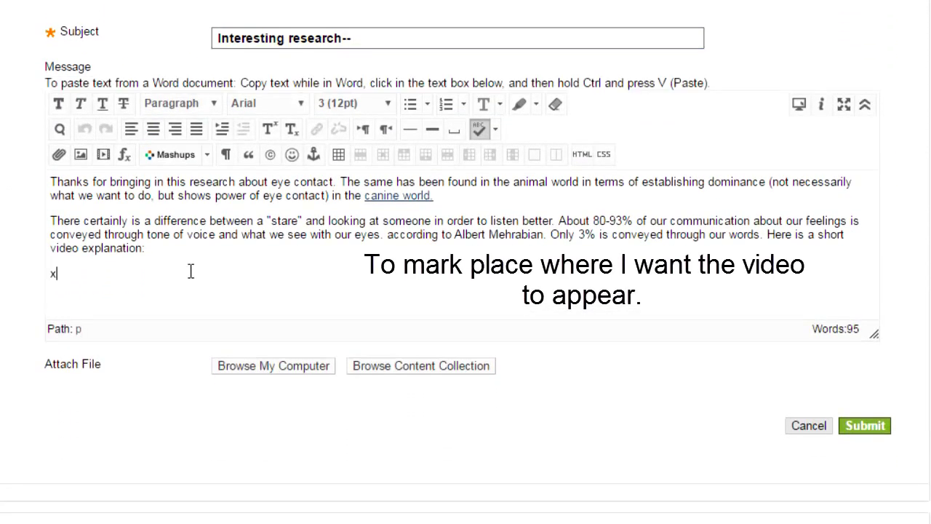
pyautogui.write('xxxxxxxxxxxxxxxxxxxxxxxxxxxxxxxxxxxxxxxxxxx')
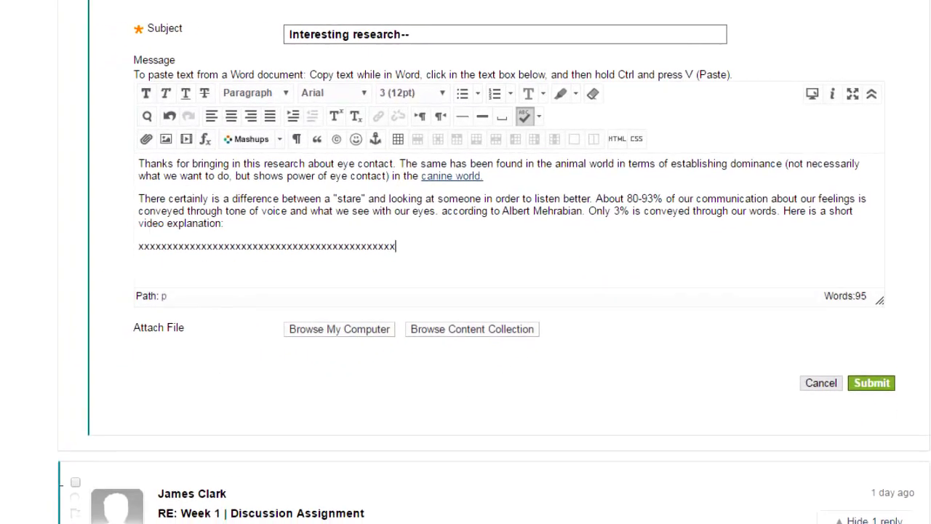
# Switch to the YouTube video on the Mehrabian Study and expand its embed code options
pyautogui.moveTo(196, 509)
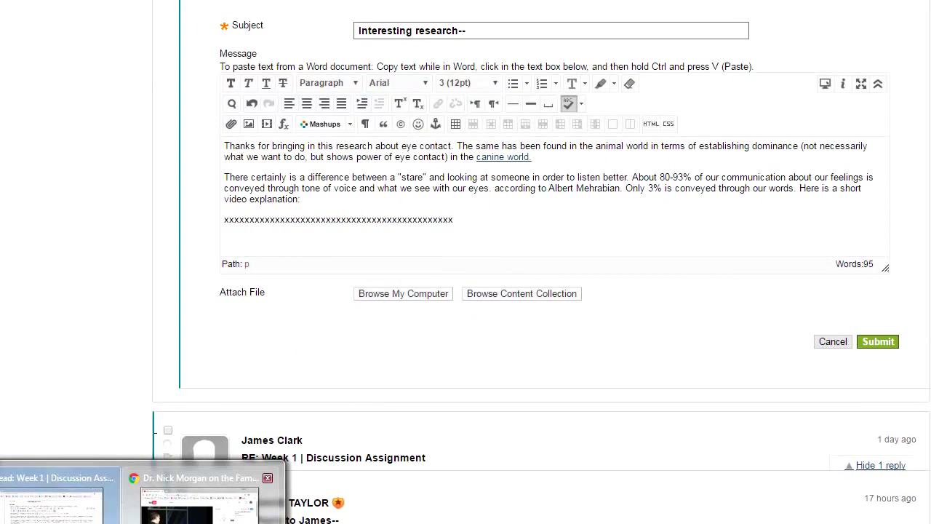
pyautogui.click(197, 502)
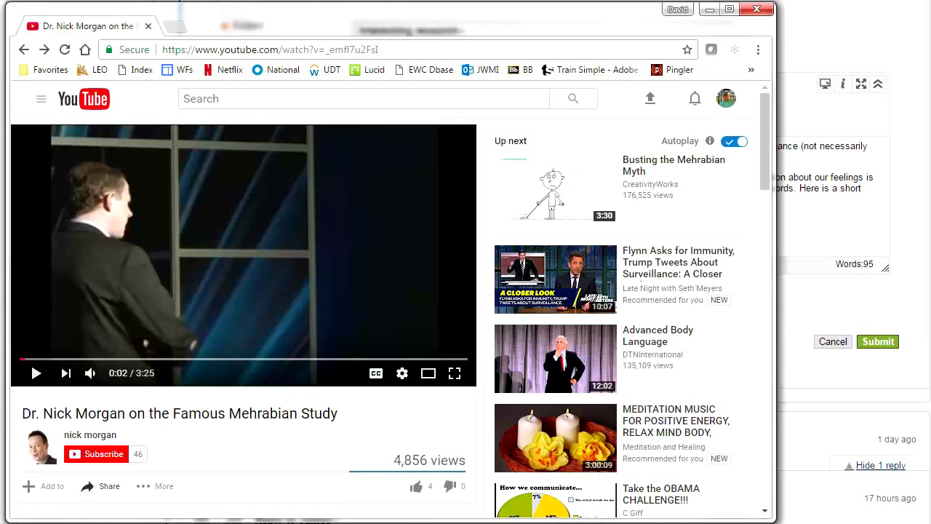
pyautogui.scroll(-4, 391, 317)
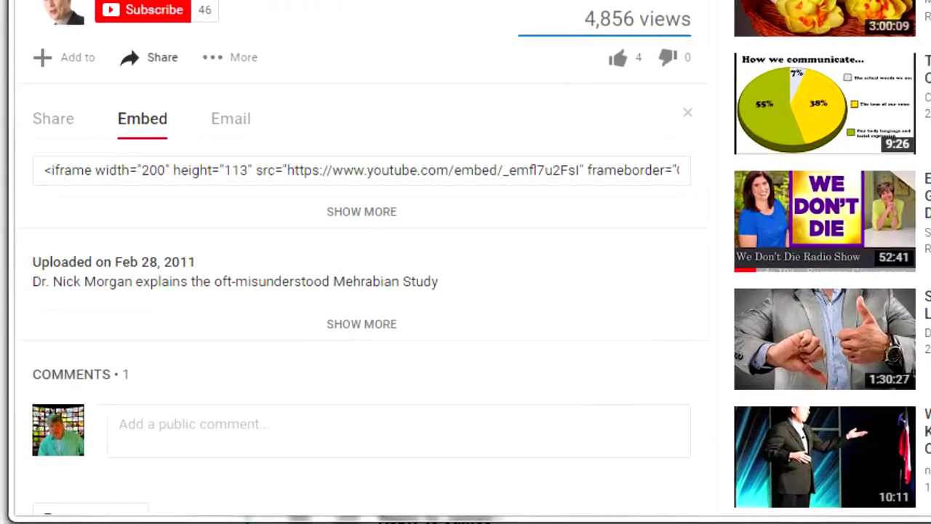
pyautogui.click(149, 130)
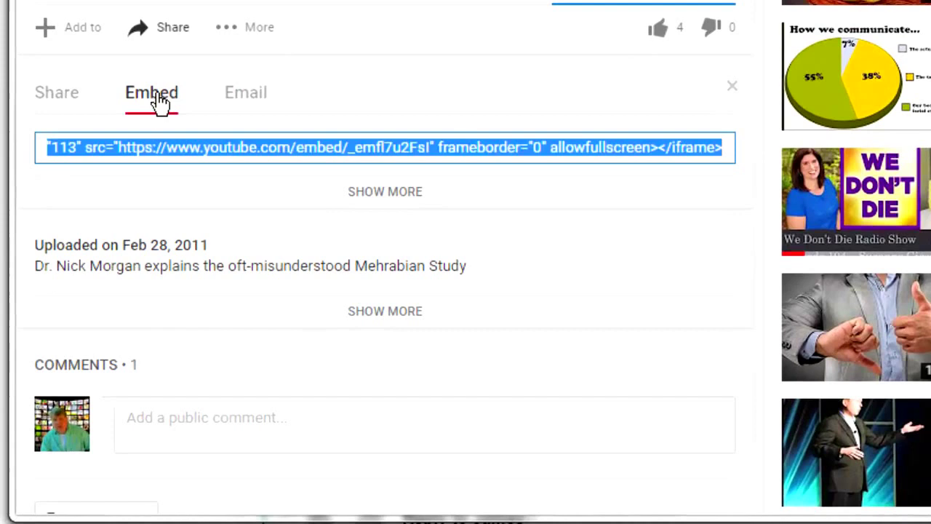
pyautogui.moveTo(215, 138); pyautogui.dragTo(18, 141)
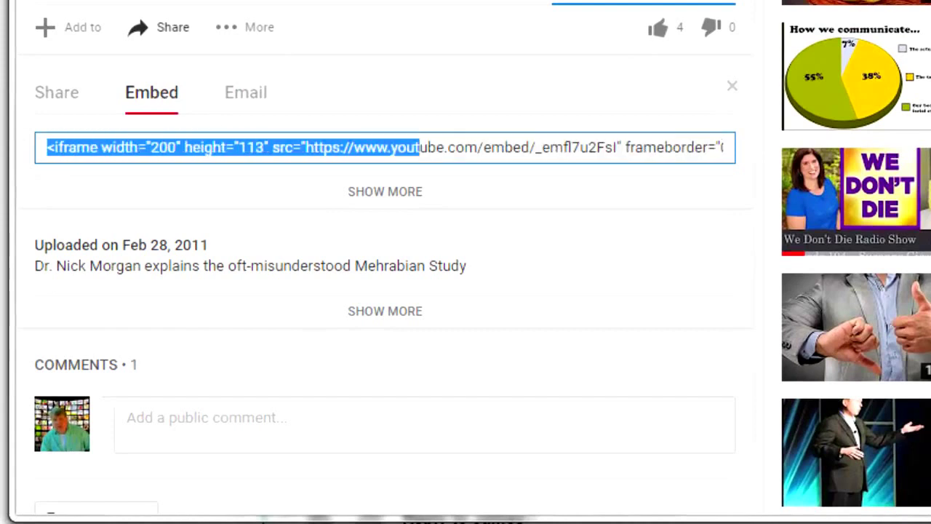
pyautogui.click(149, 147)
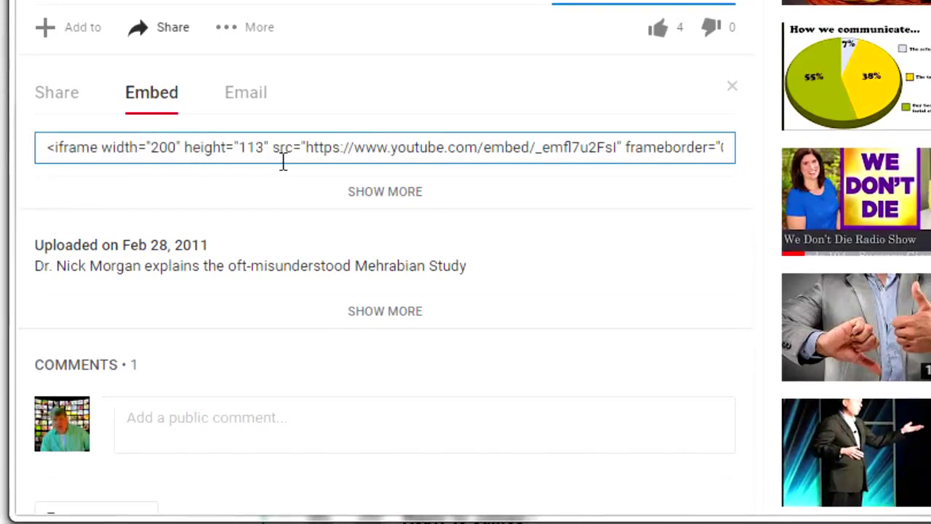
pyautogui.click(380, 194)
pyautogui.scroll(-6, 342, 106)
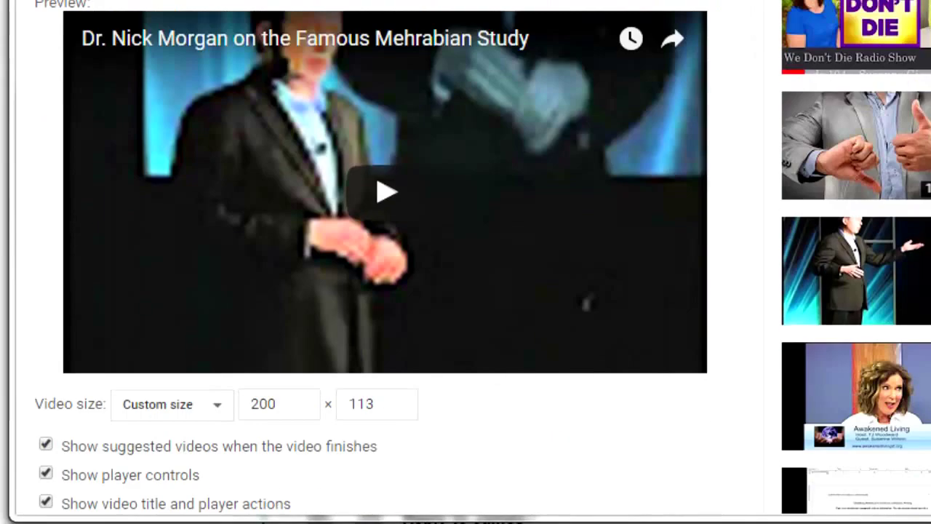
# Set the embedded video's custom size to 320 × 180 and turn off suggested videos when the video finishes
pyautogui.moveTo(297, 117); pyautogui.dragTo(233, 118)
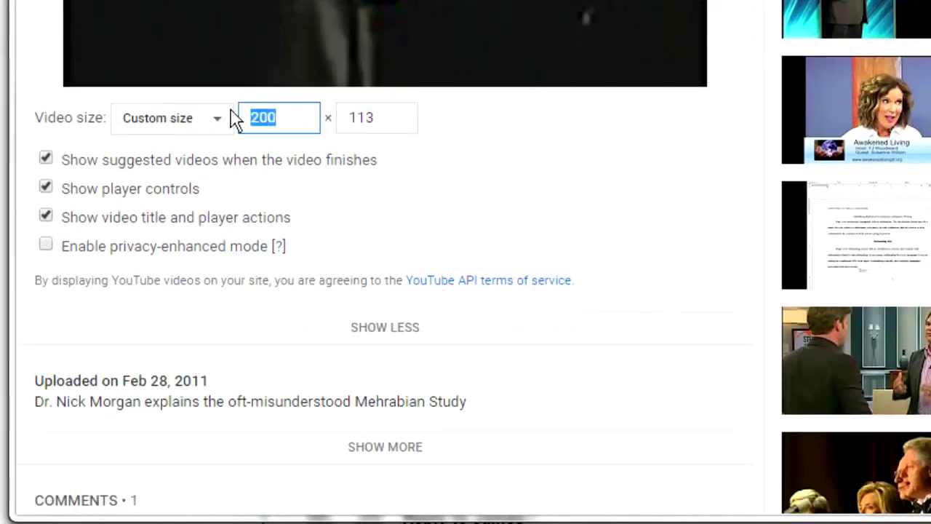
pyautogui.write('32')
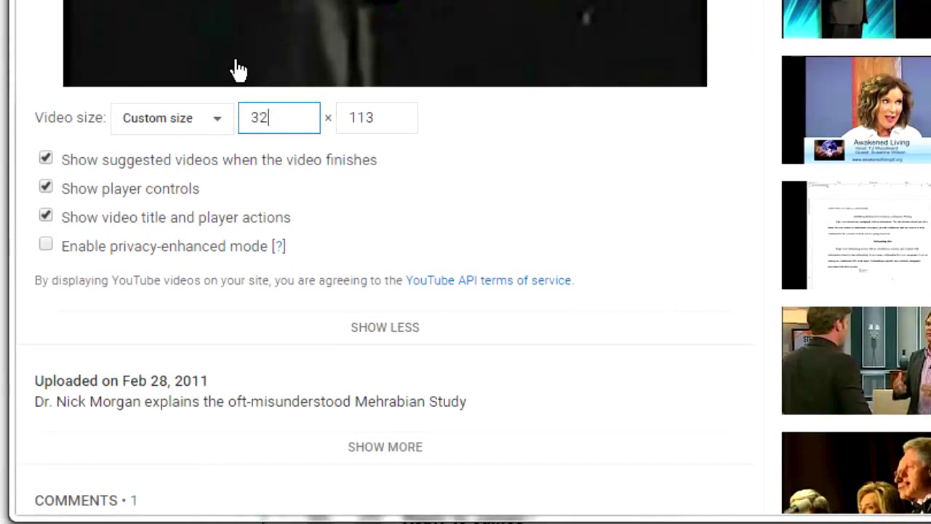
pyautogui.doubleClick(392, 118)
pyautogui.write('180')
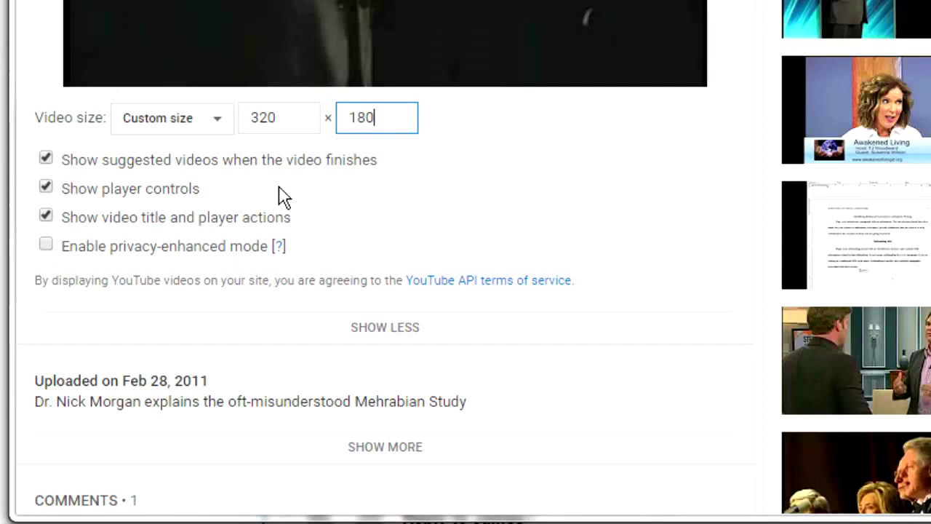
pyautogui.click(45, 158)
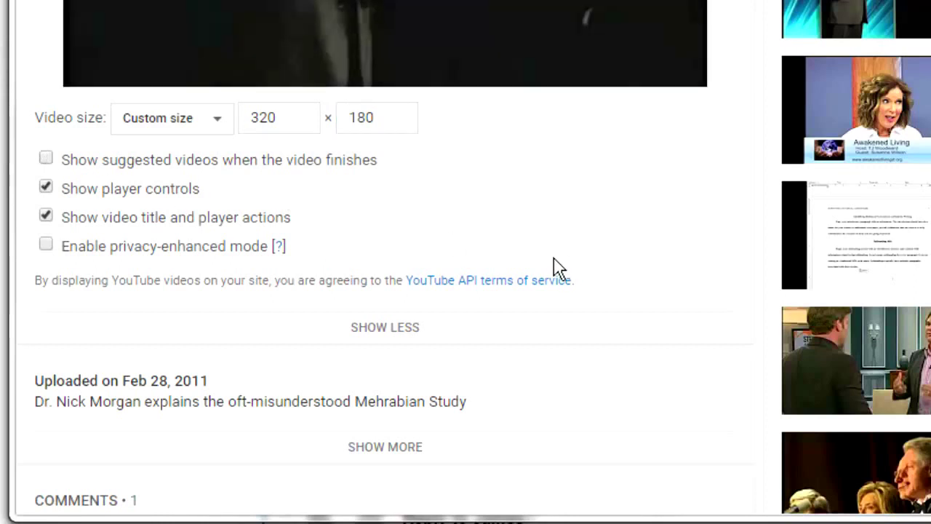
# Select the video's entire updated embed code
pyautogui.scroll(6, 276, 88)
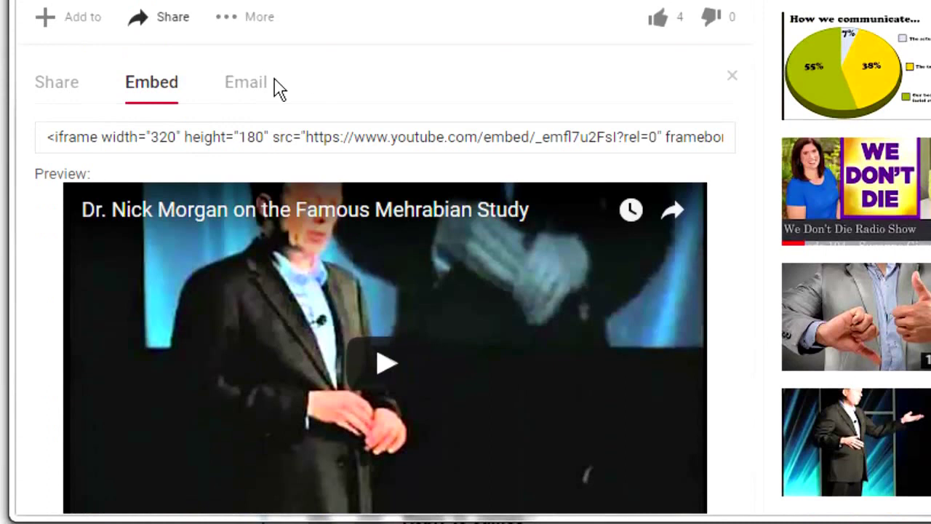
pyautogui.click(275, 135)
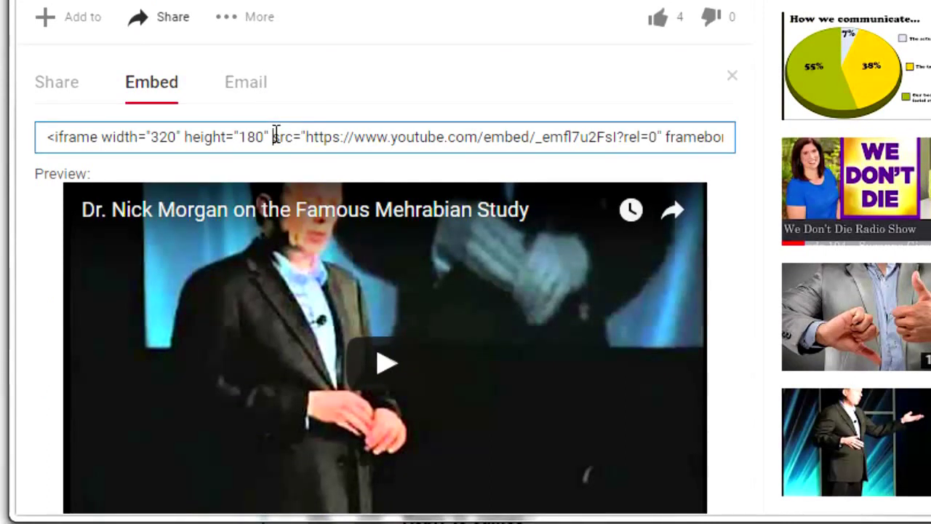
pyautogui.click(276, 135)
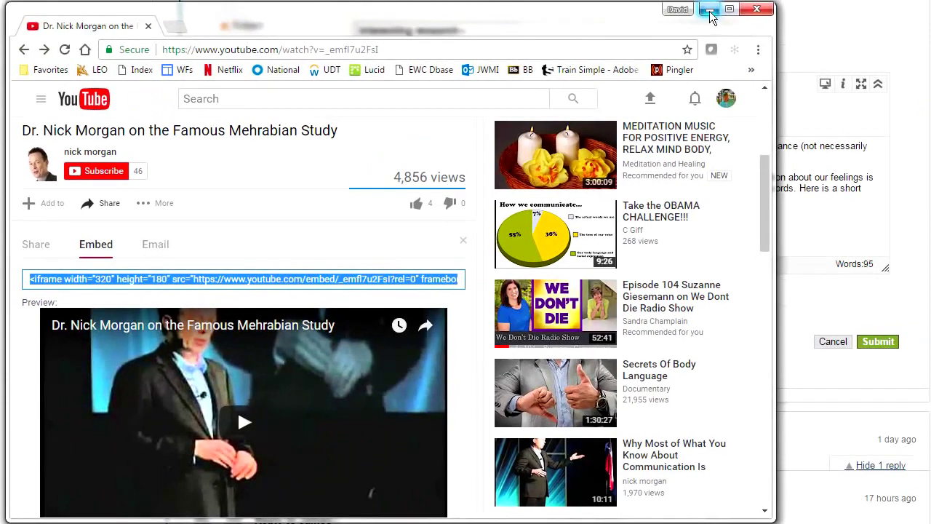
# Return to the Blackboard post and replace the placeholder x row in its HTML code with the copied 320 × 180 YouTube embed code
pyautogui.click(711, 14)
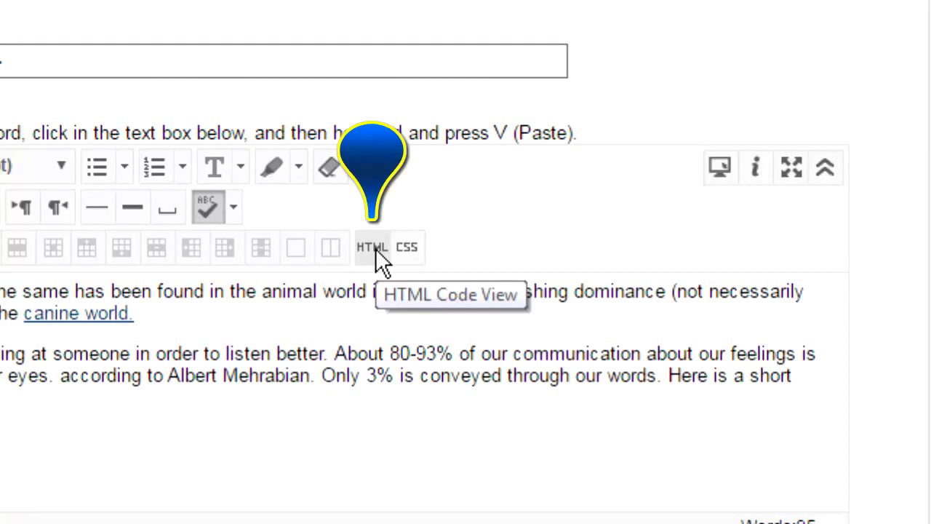
pyautogui.click(375, 248)
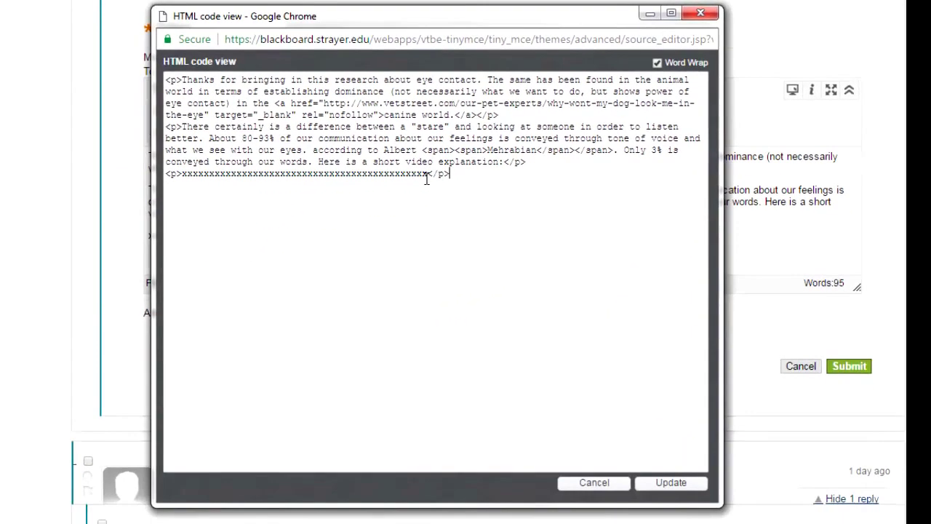
pyautogui.moveTo(428, 175); pyautogui.dragTo(181, 175)
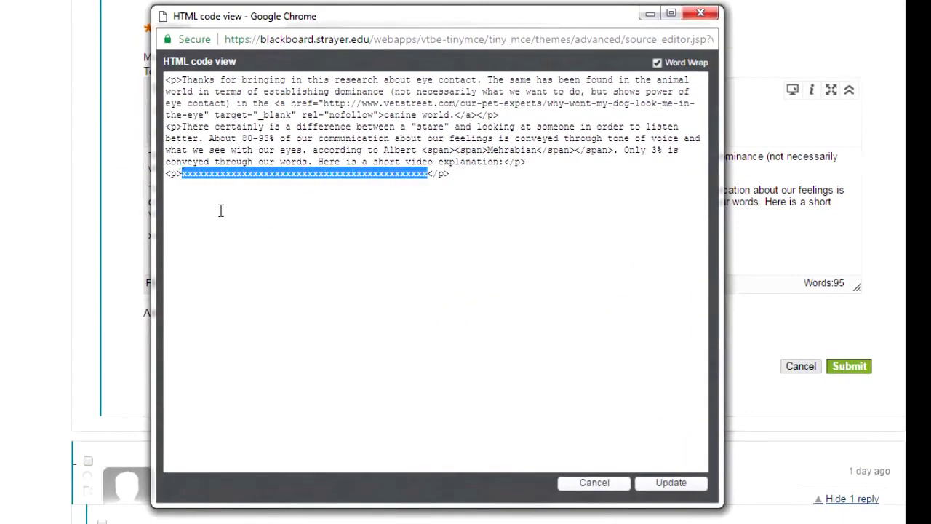
pyautogui.write('<iframe width="320" height="180" src="https://www.youtube.com/embed/_emfl7u2FsI?rel=0" frameborder="0" allowfullscreen></iframe>')
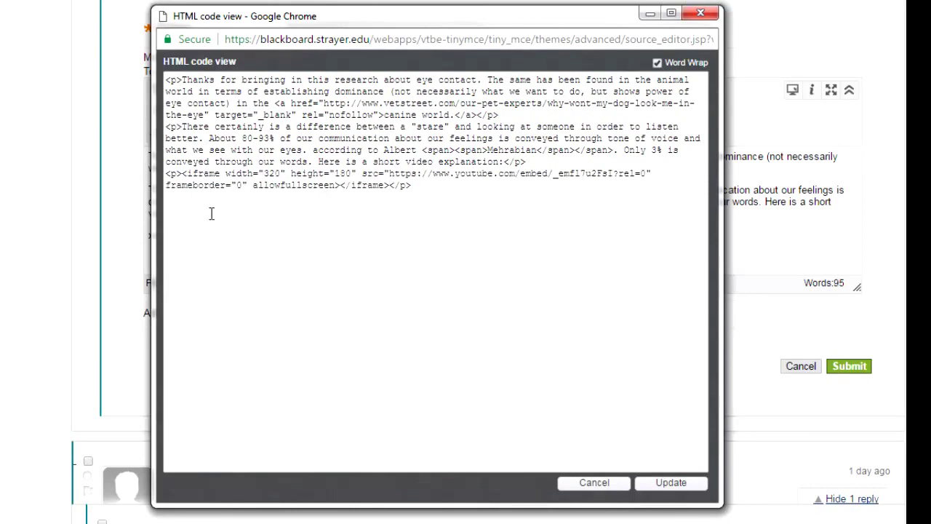
pyautogui.click(678, 484)
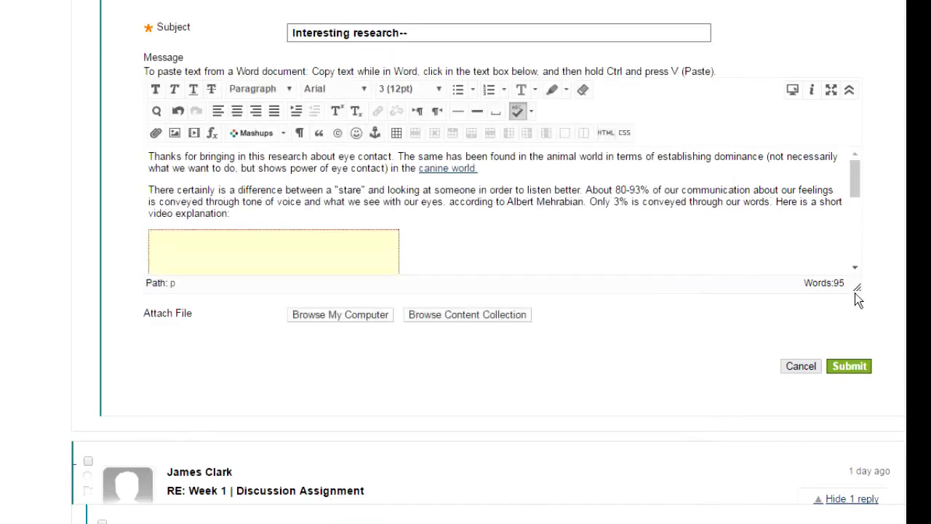
# Enlarge the message editor to fit the whole video placeholder and submit the edited "Interesting research--" post
pyautogui.moveTo(858, 288); pyautogui.dragTo(843, 516)
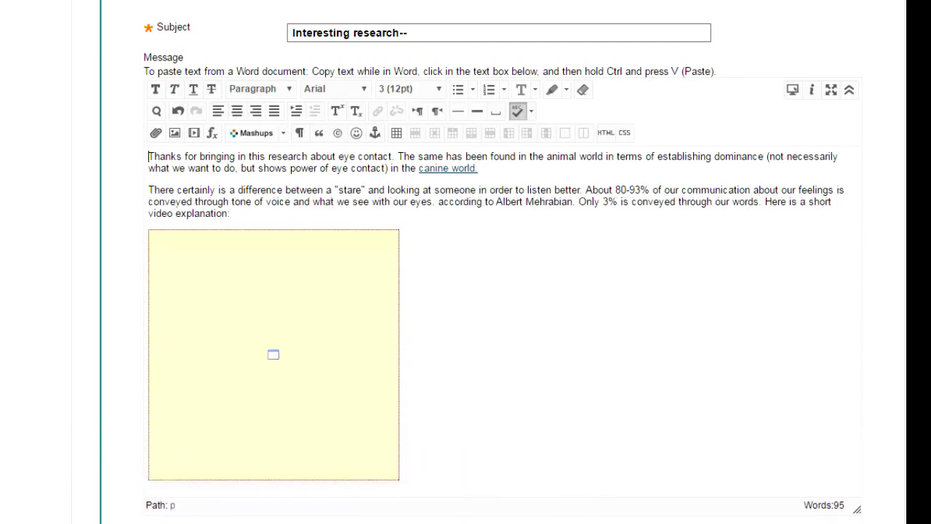
pyautogui.scroll(-5, 465, 262)
pyautogui.scroll(2, 466, 261)
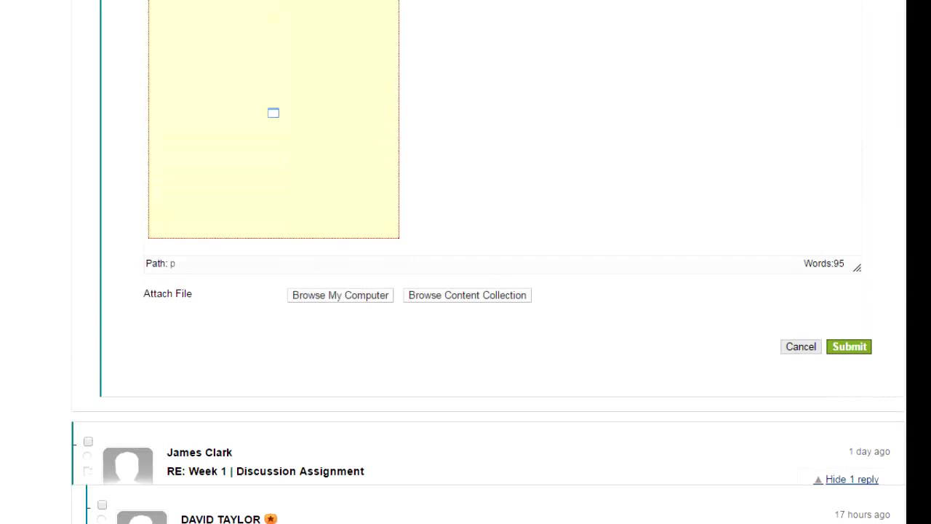
pyautogui.scroll(1, 852, 395)
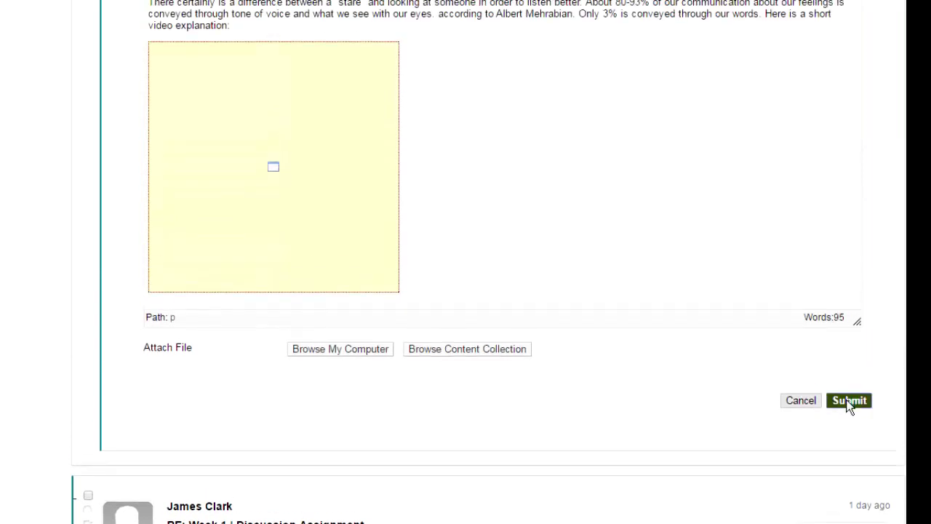
pyautogui.click(849, 401)
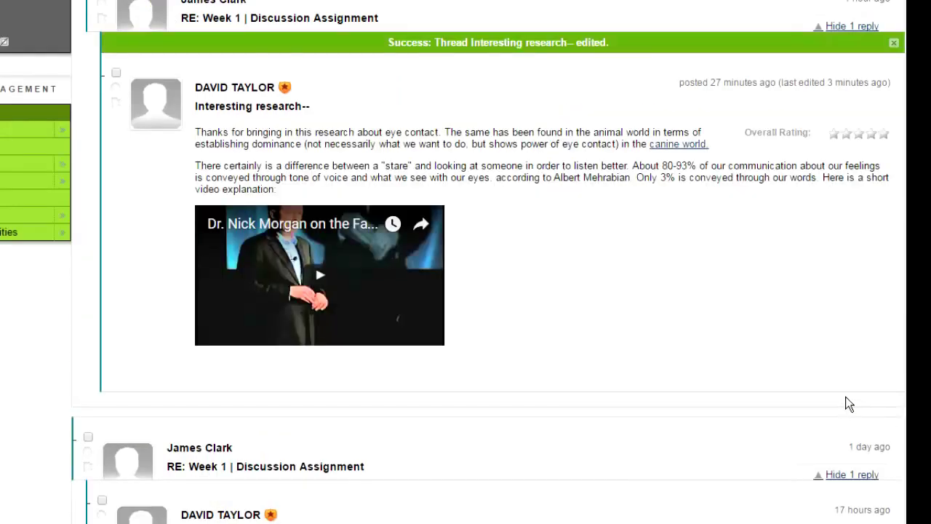
# Test the published post's "canine world" link, return to the thread, and briefly play and pause the embedded video
pyautogui.moveTo(822, 376)
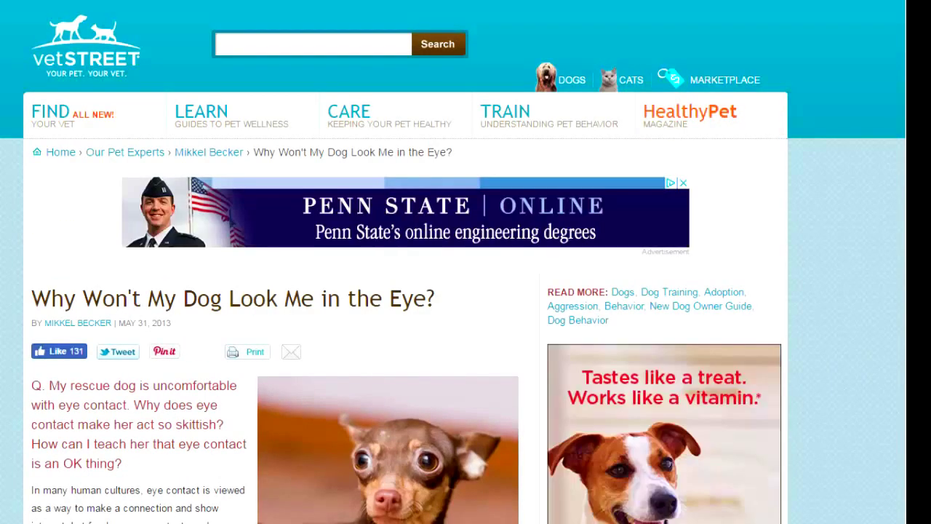
pyautogui.hotkey('alt', 'Left')
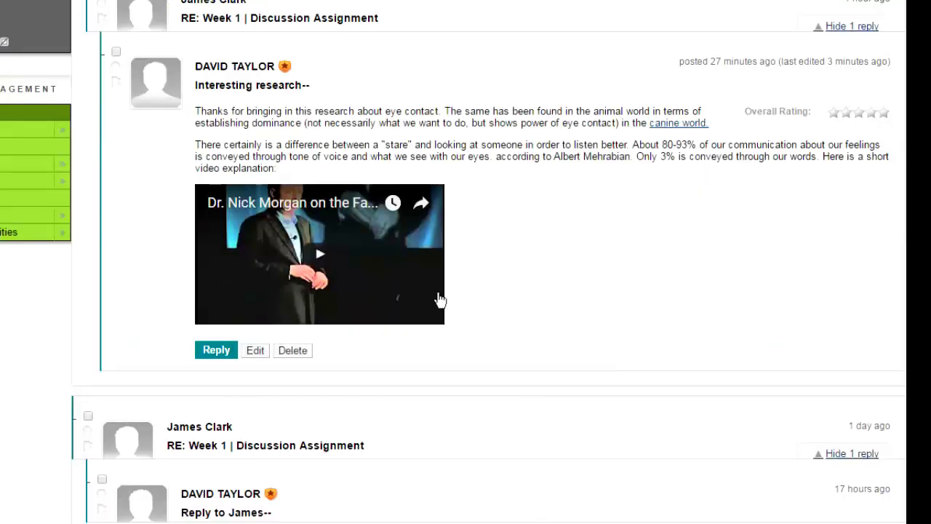
pyautogui.click(322, 256)
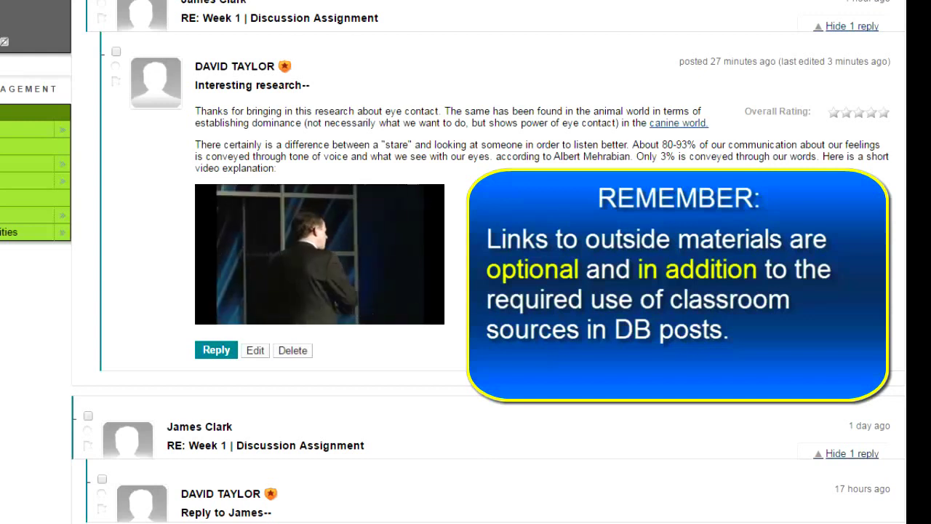
pyautogui.moveTo(222, 314)
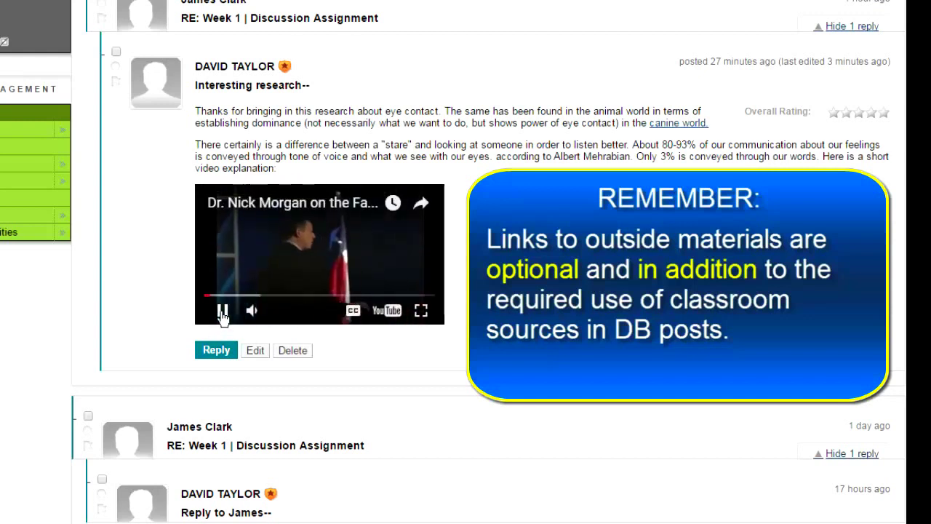
pyautogui.click(222, 313)
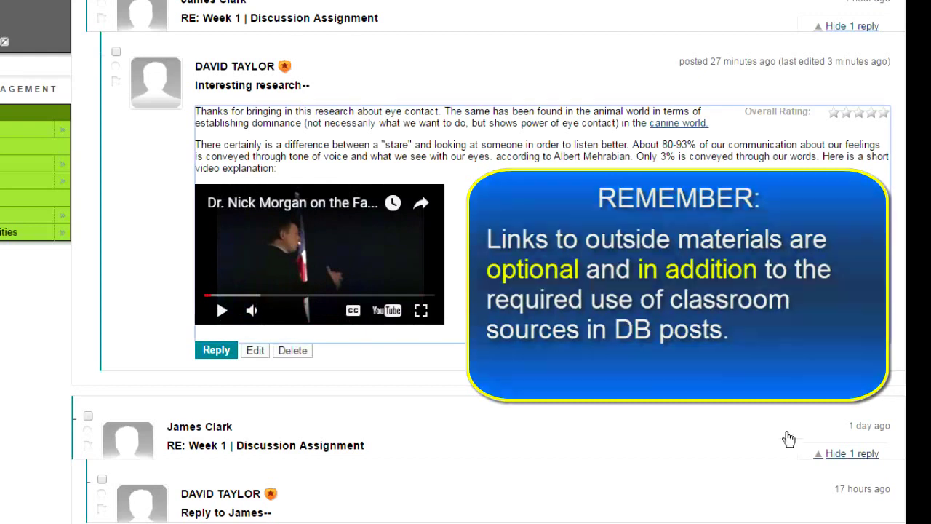